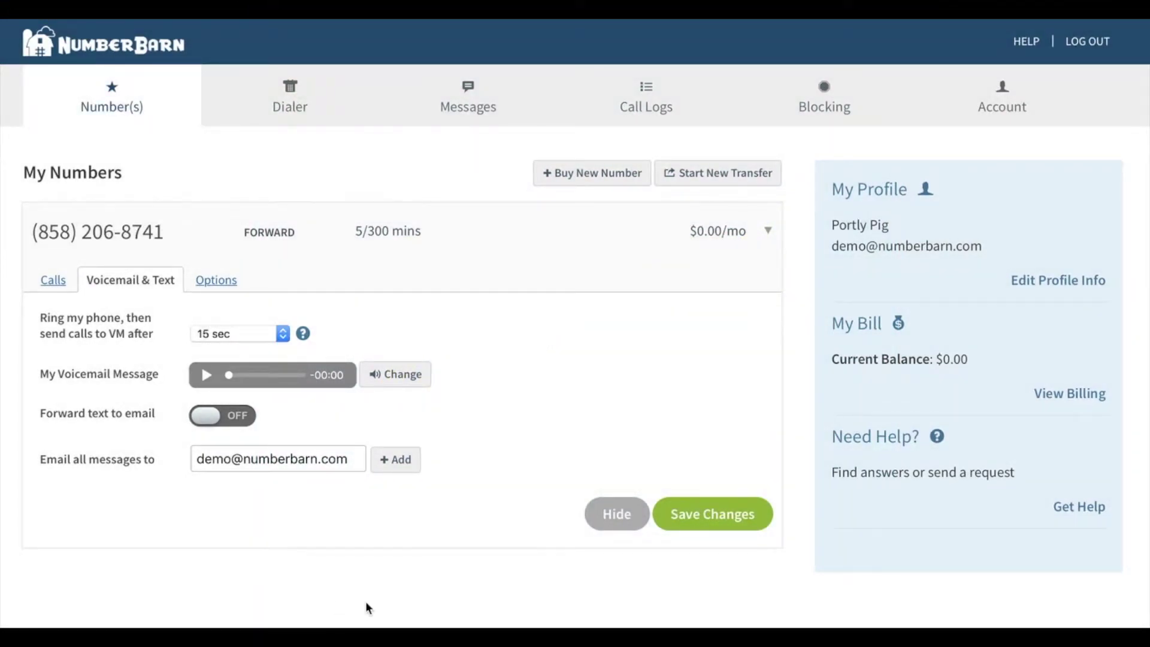
Open Change My Outgoing Message for My Voicemail Message and review the m4a, mp3 and wav upload formats
left_click_drag(42, 378, 161, 378)
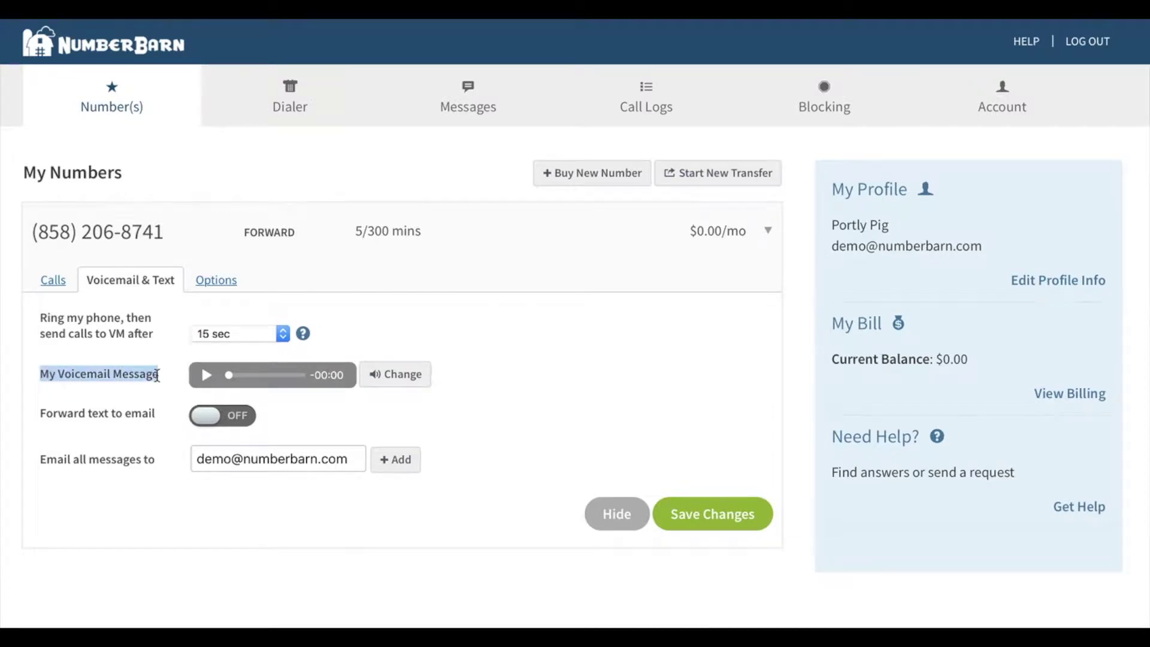
left_click(159, 379)
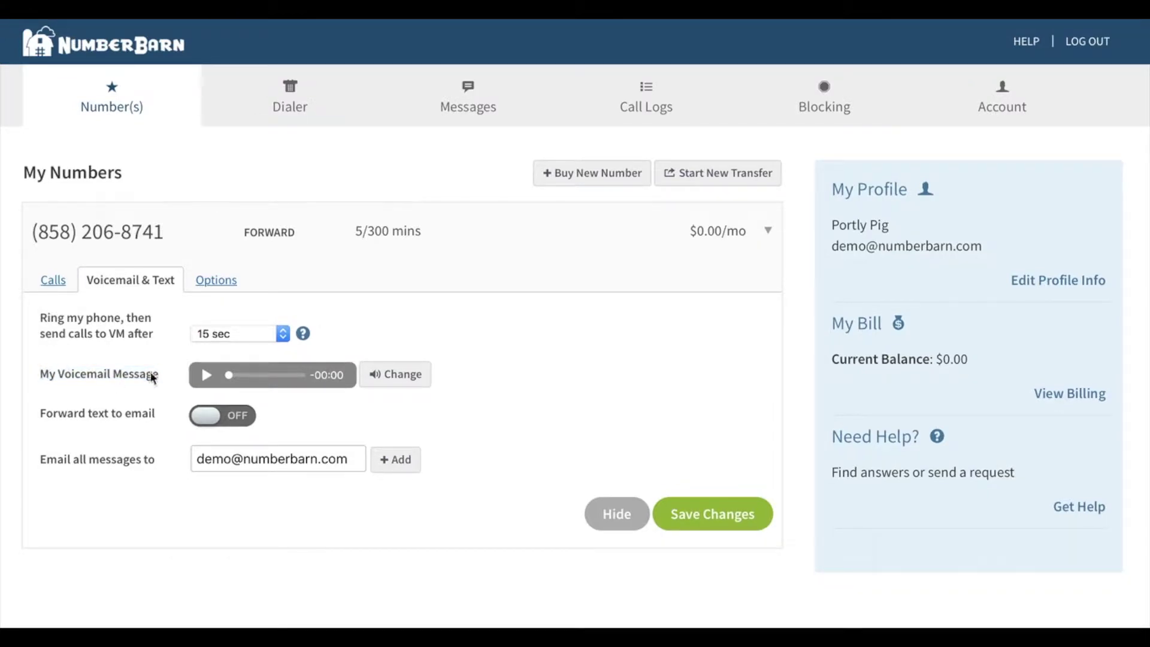
left_click(412, 384)
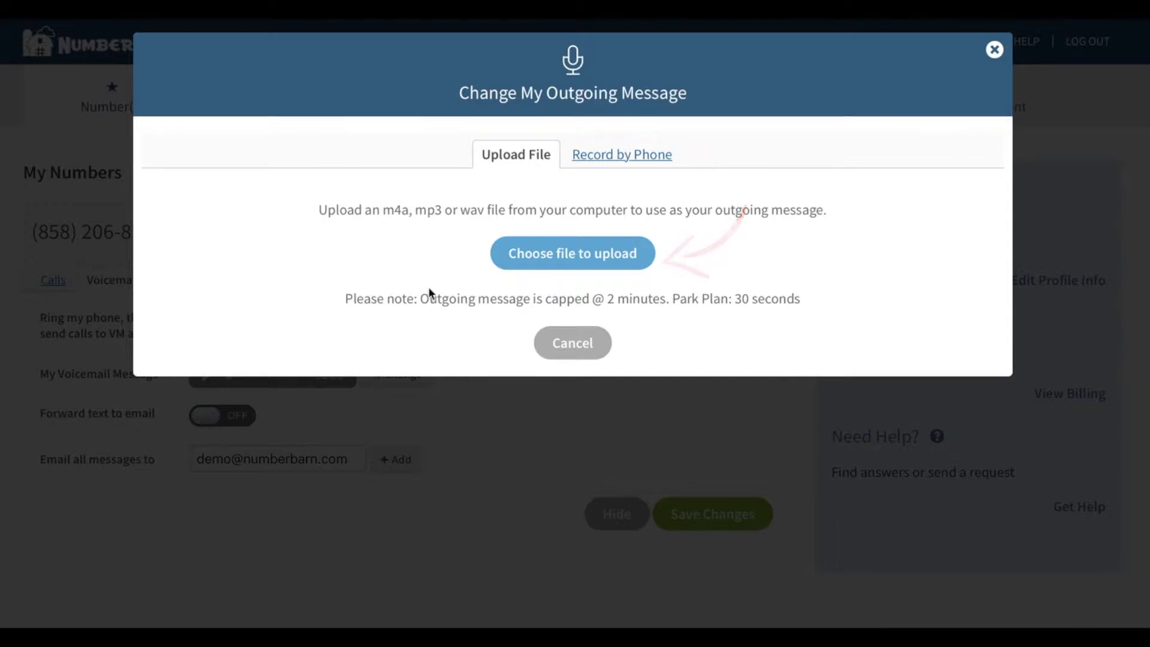
left_click_drag(381, 211, 481, 211)
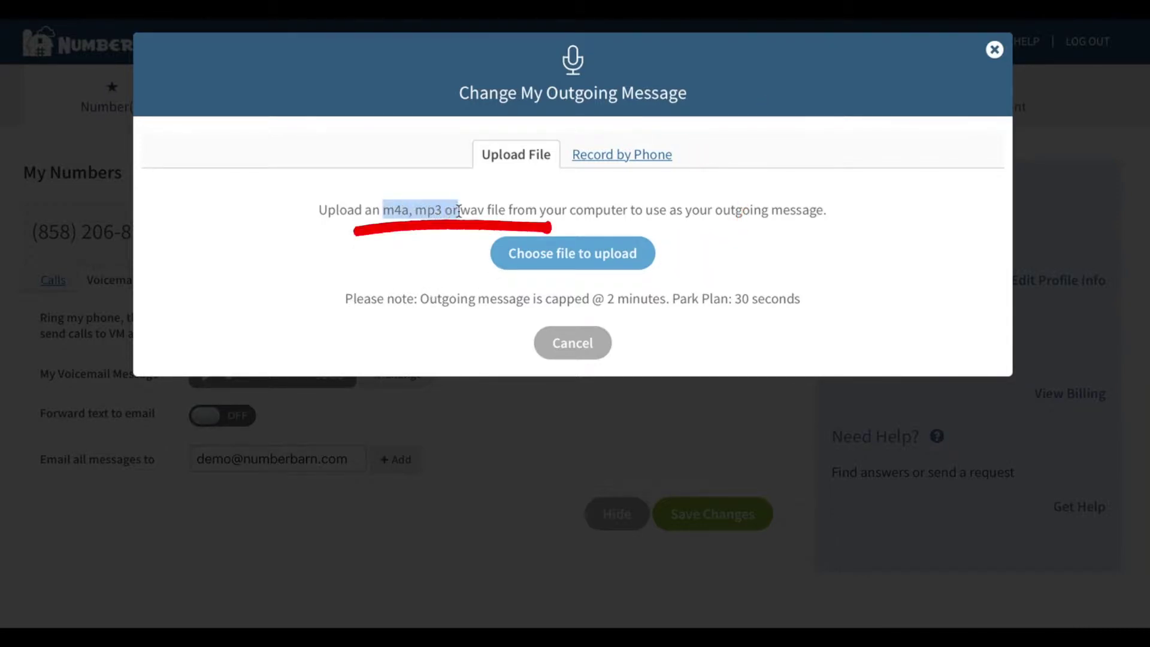
left_click(497, 210)
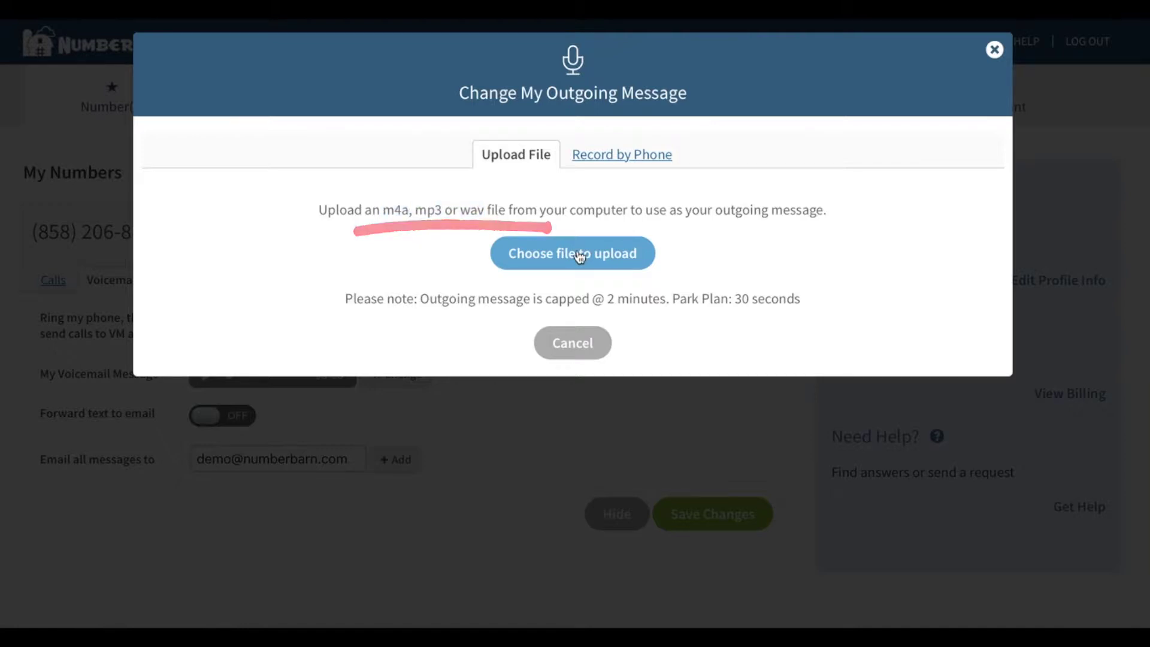
Upload Voicemail.mp3 from Downloads as the outgoing voicemail message
left_click(579, 256)
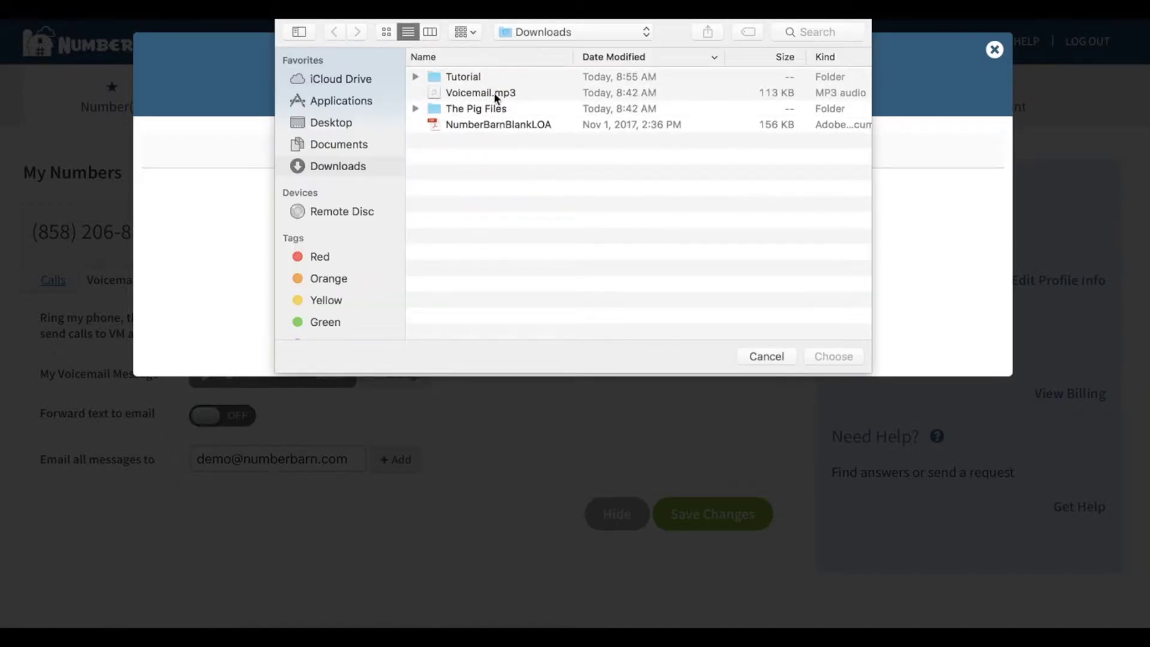
double_click(492, 90)
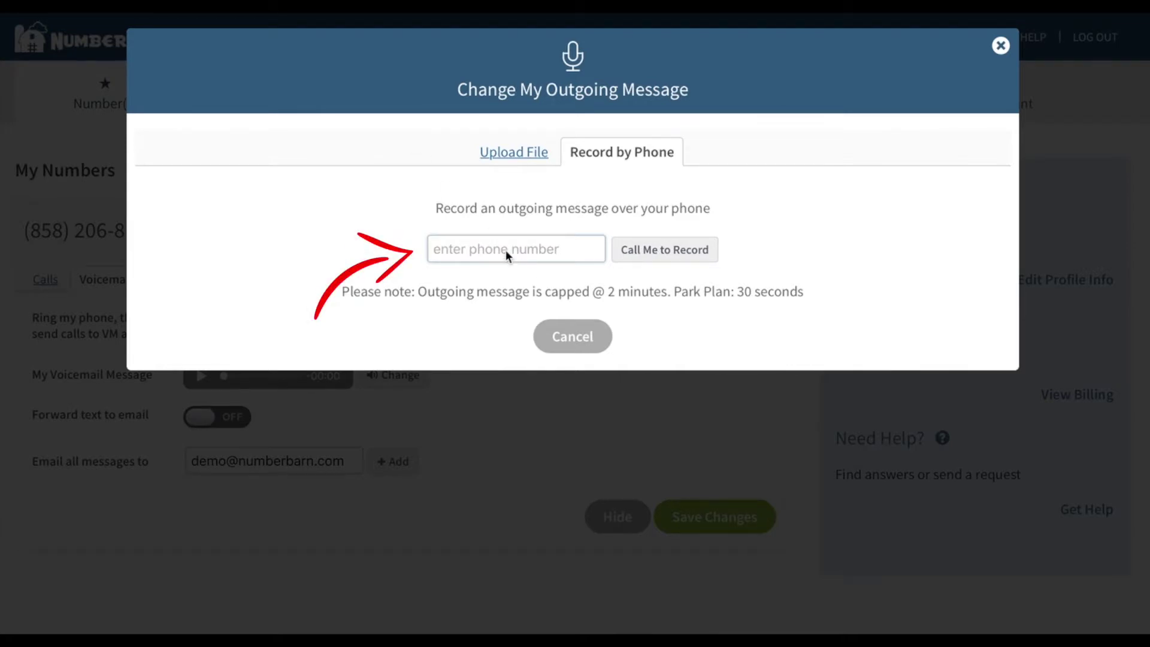
left_click(489, 250)
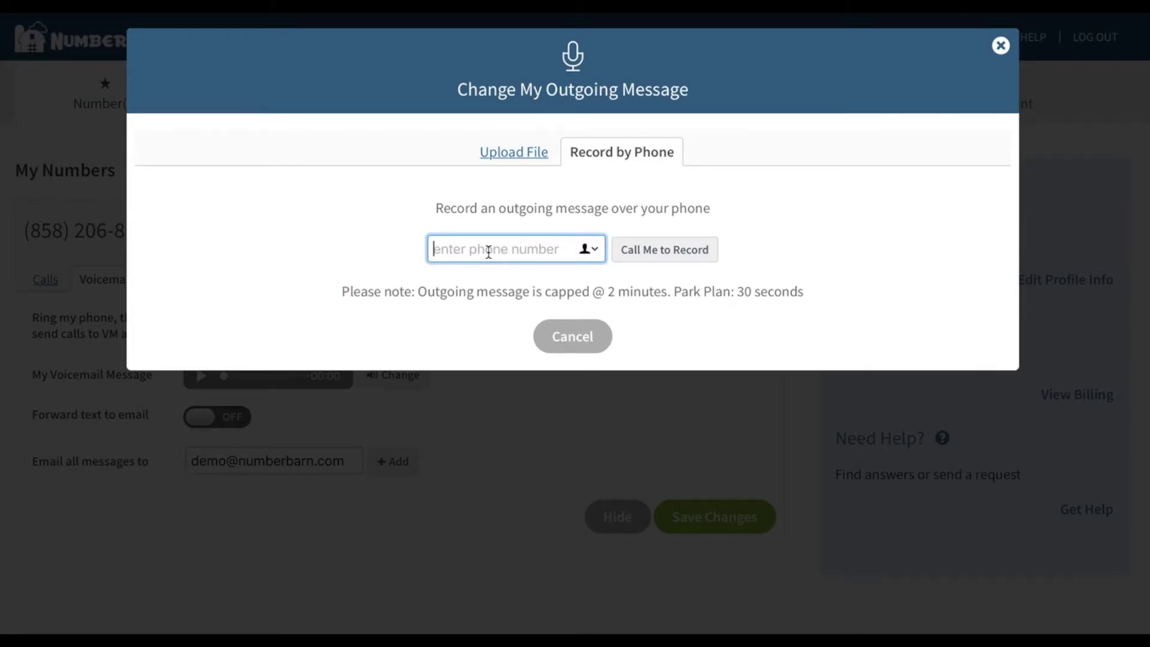
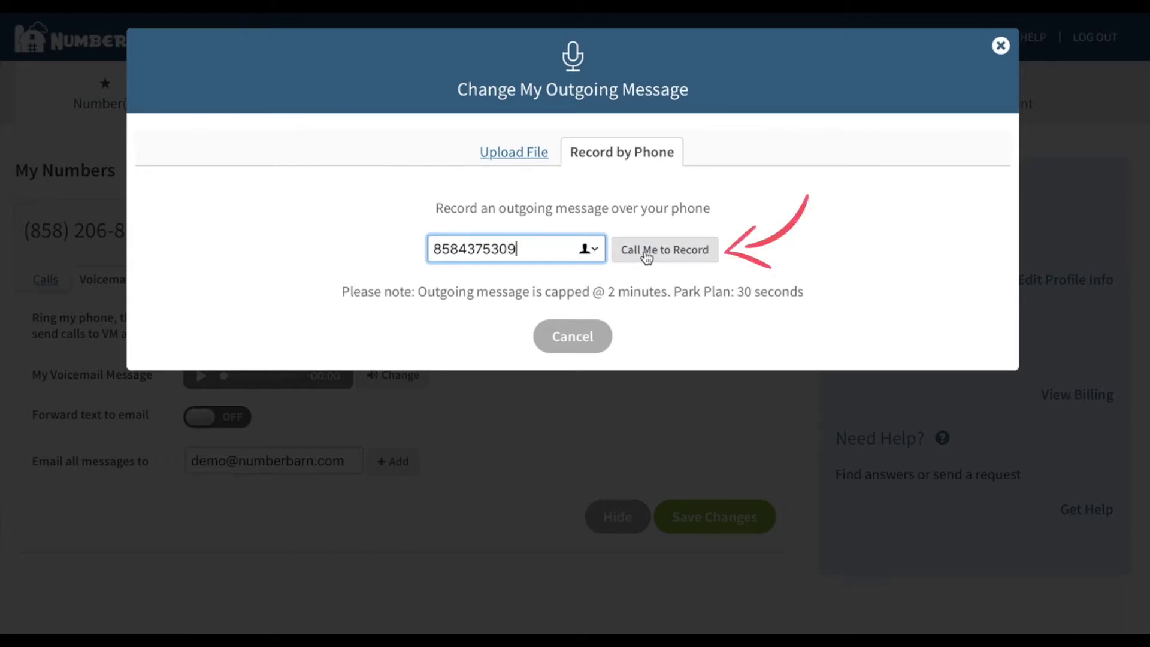
left_click(667, 258)
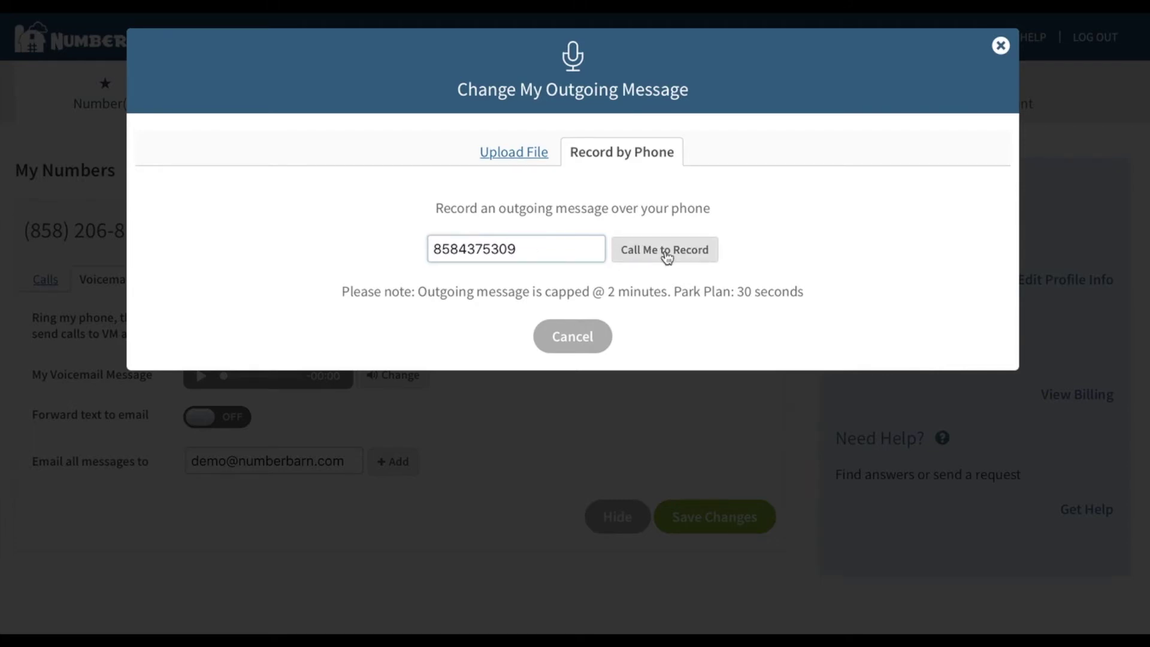
left_click(571, 336)
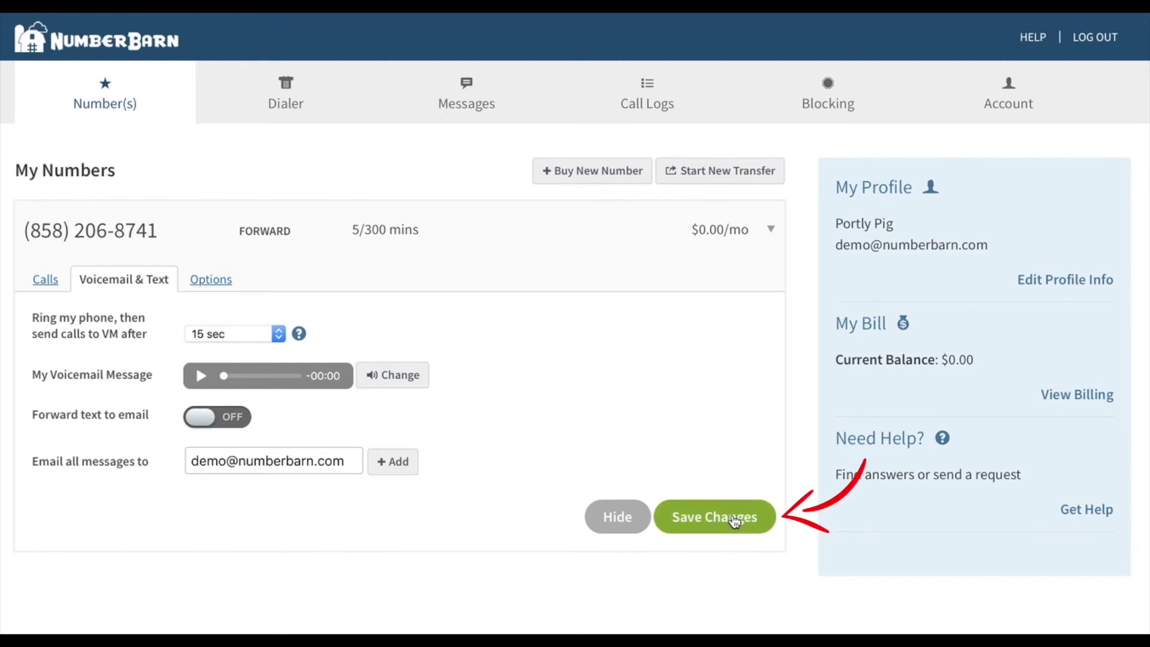
left_click(734, 526)
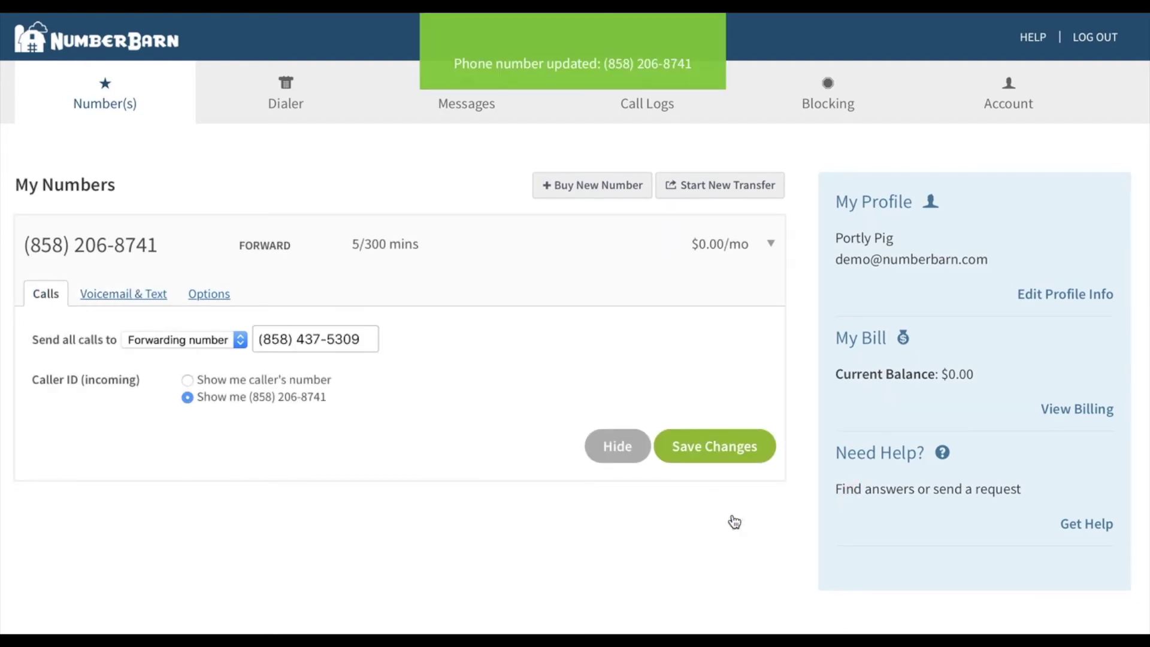